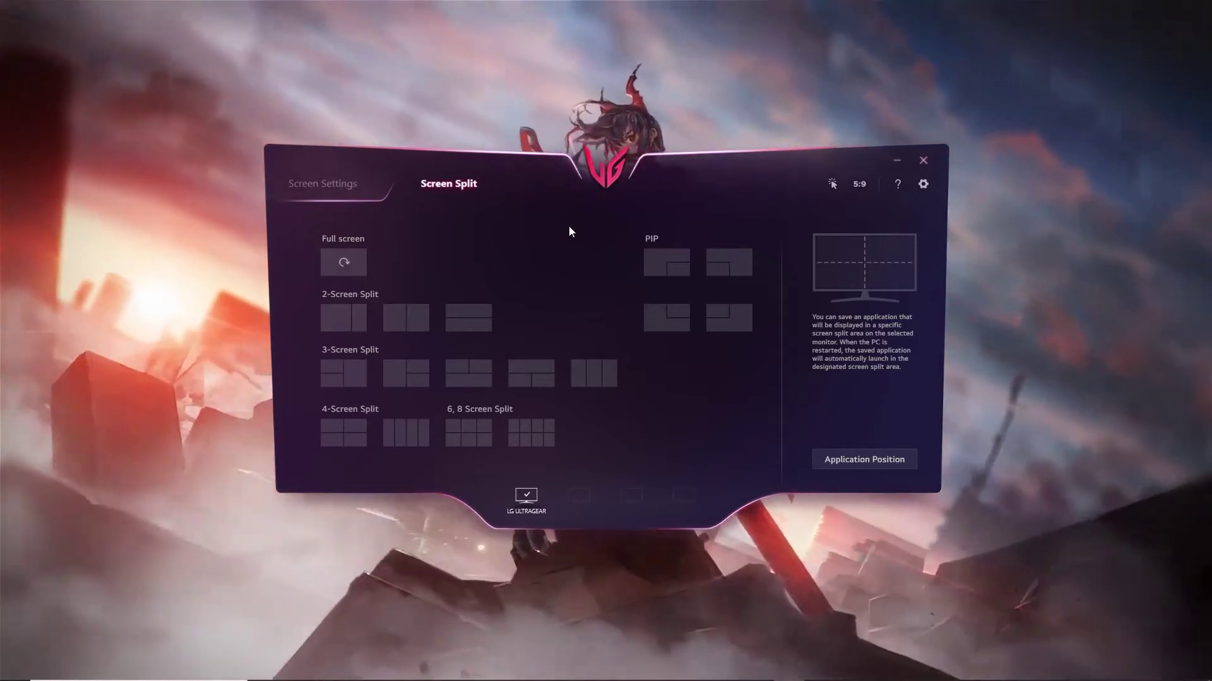
Move the OnScreen Control window aside and apply the 8-zone Screen Split layout
left_click_drag(538, 176, 621, 100)
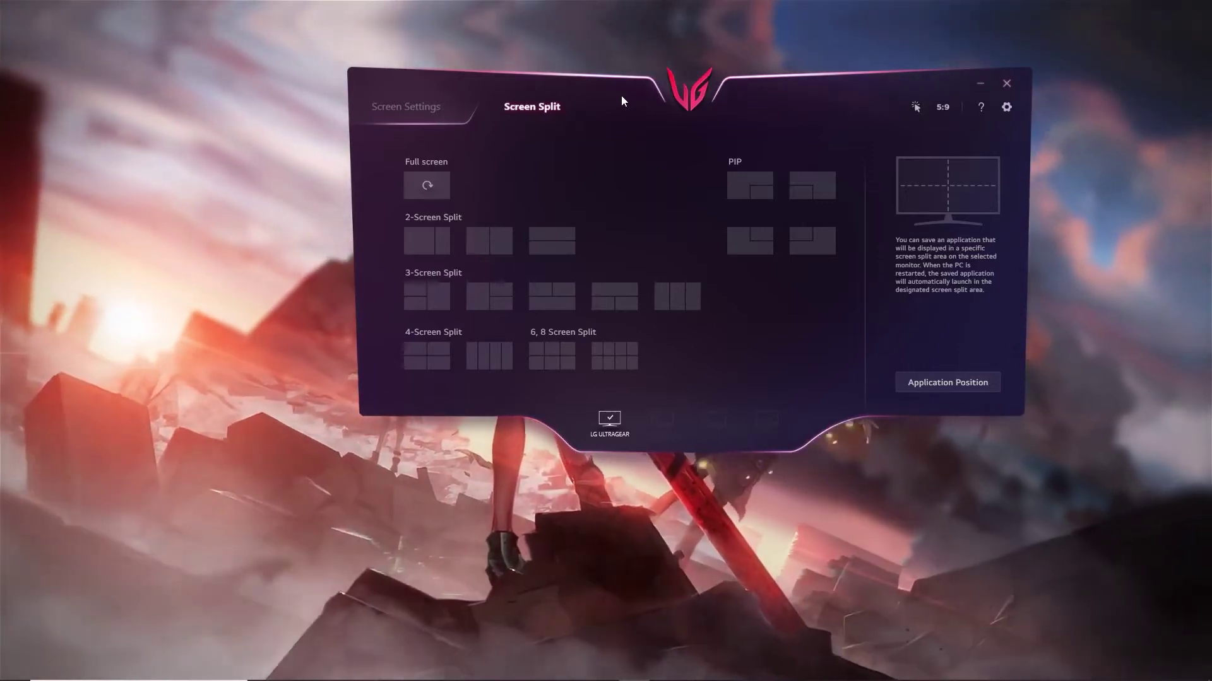
left_click_drag(621, 96, 573, 89)
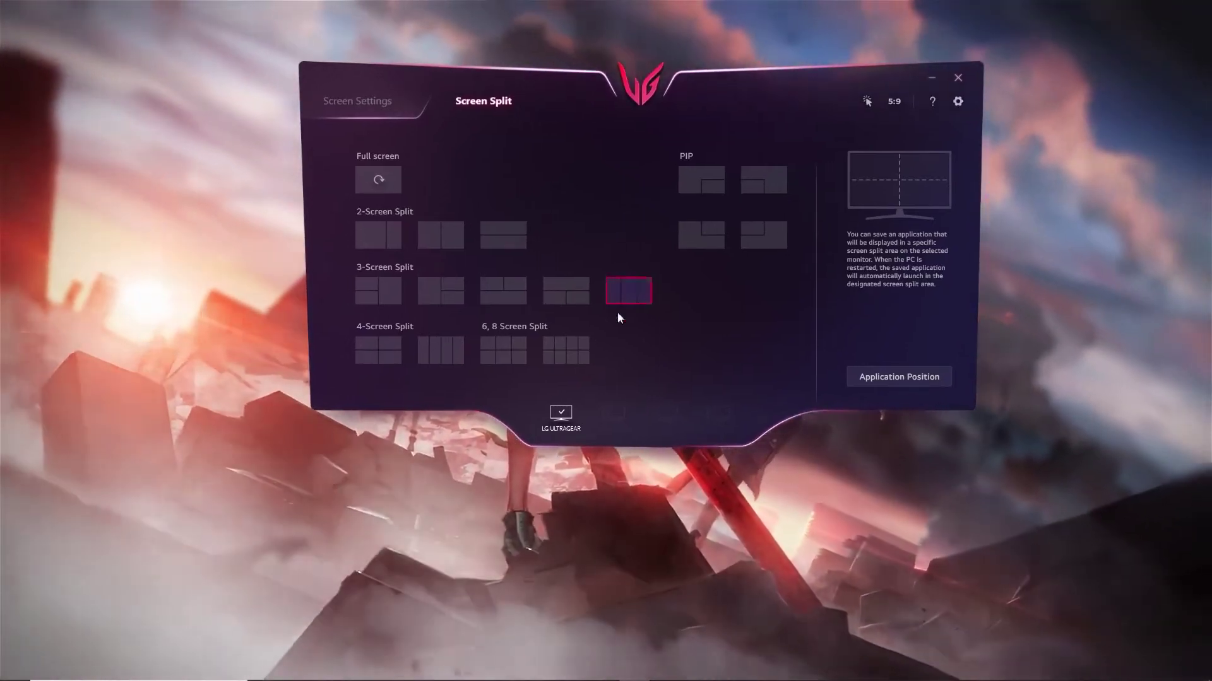
left_click(571, 348)
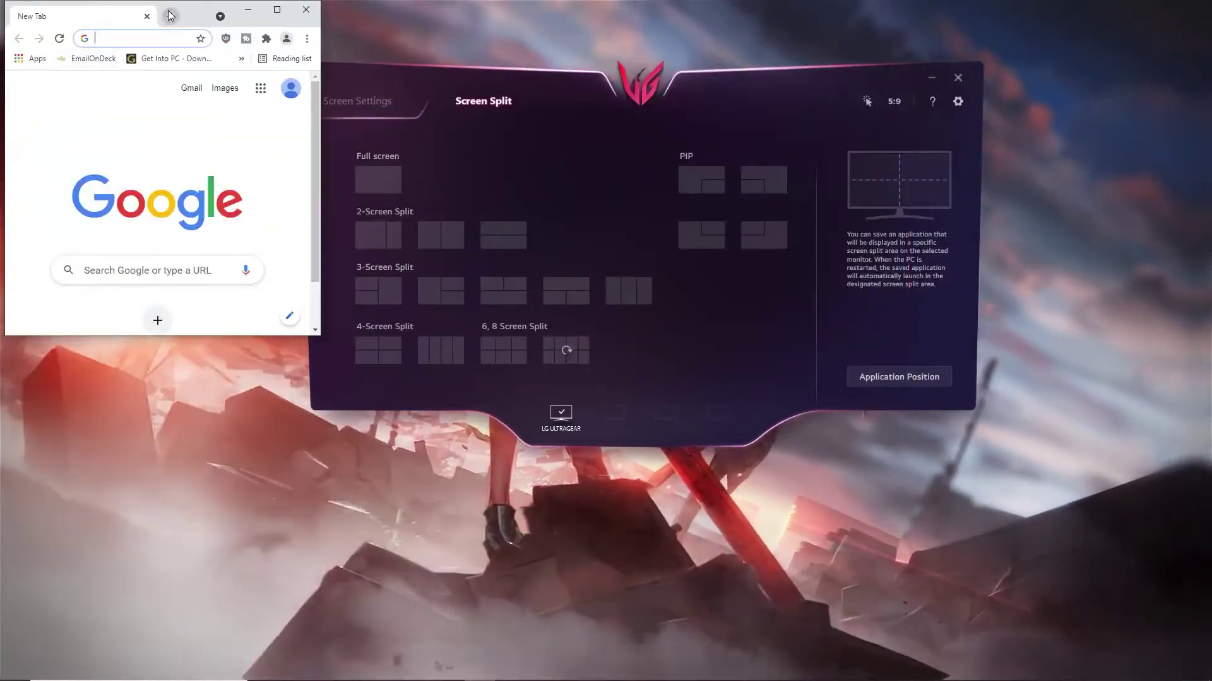
Open new Chrome tabs and drag each into its own window, tiling the split zones
left_click(171, 15)
left_click_drag(126, 16, 674, 51)
left_click(441, 16)
left_click(776, 16)
left_click_drag(777, 16, 1017, 406)
left_click(1081, 15)
left_click(1078, 358)
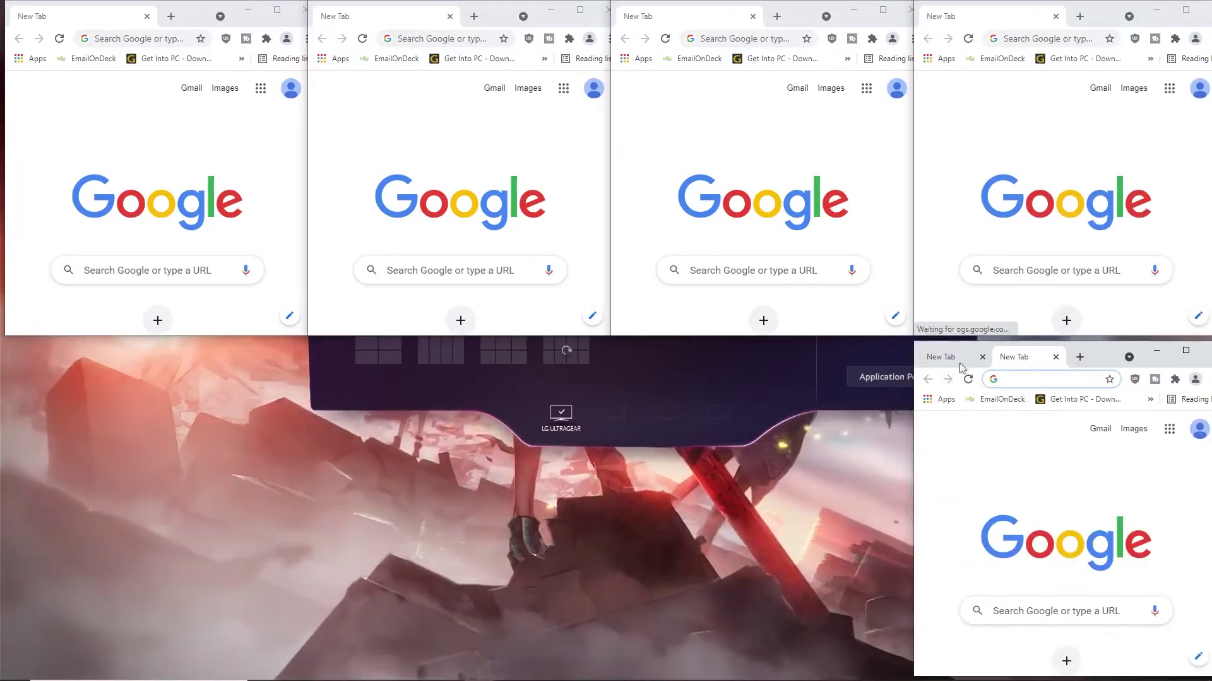
left_click_drag(959, 367, 793, 393)
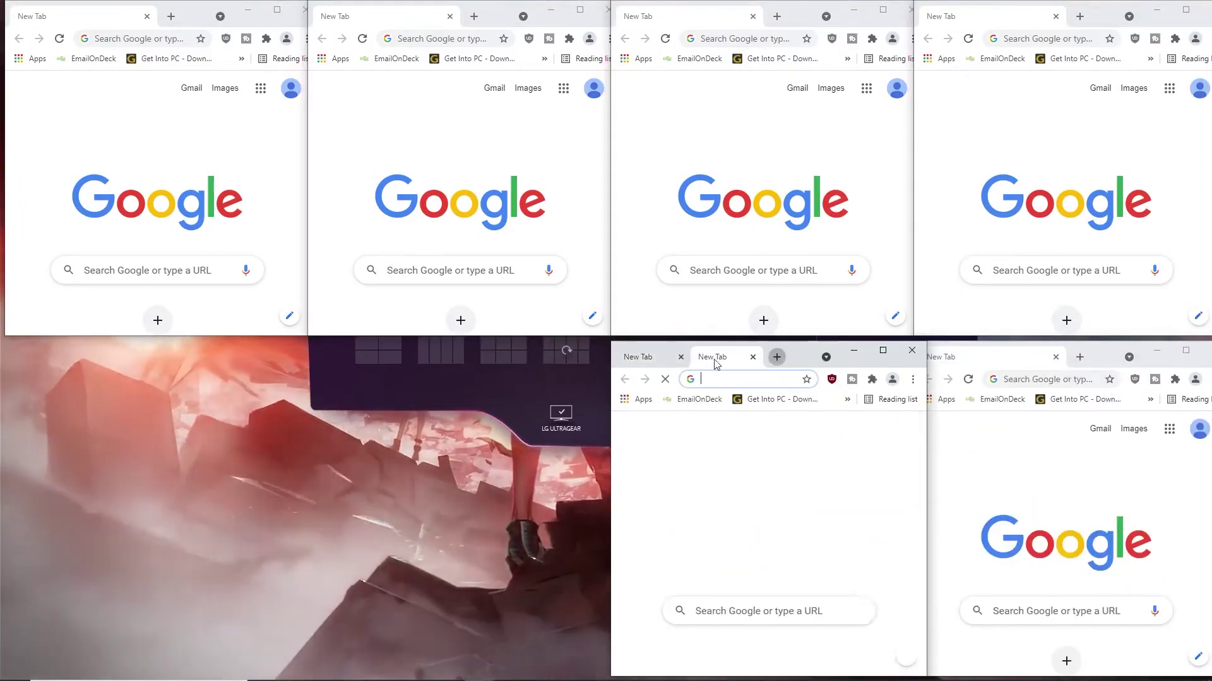
left_click_drag(455, 410, 440, 410)
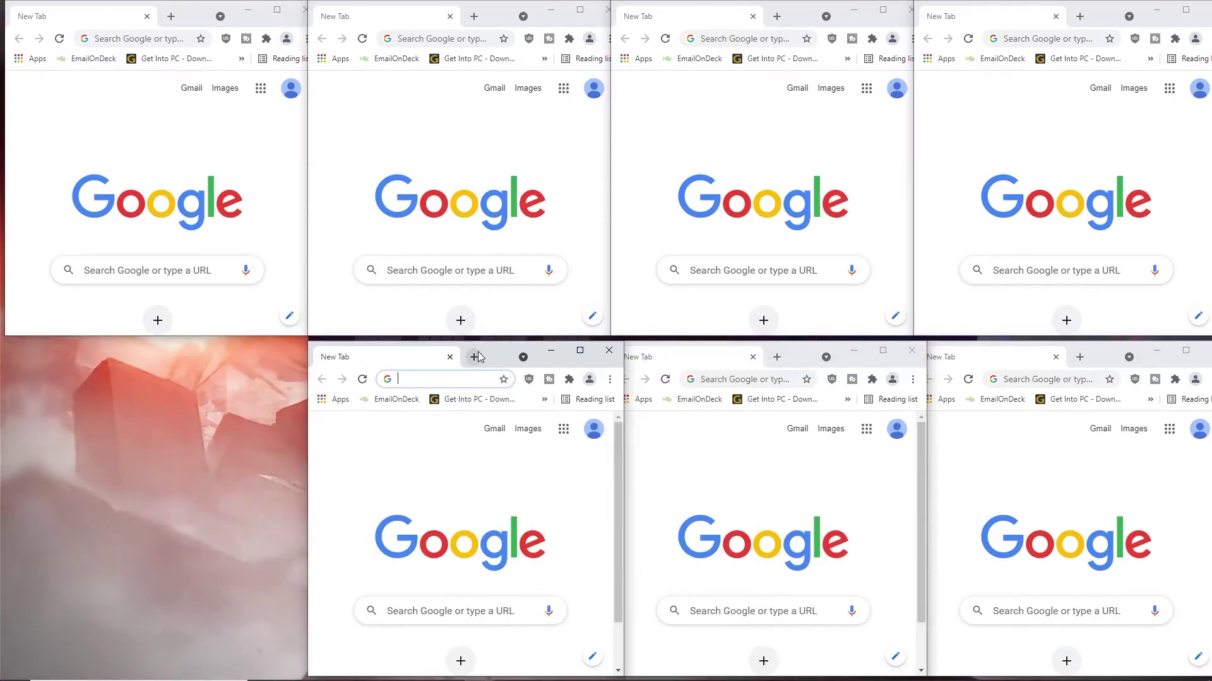
left_click_drag(405, 366, 177, 394)
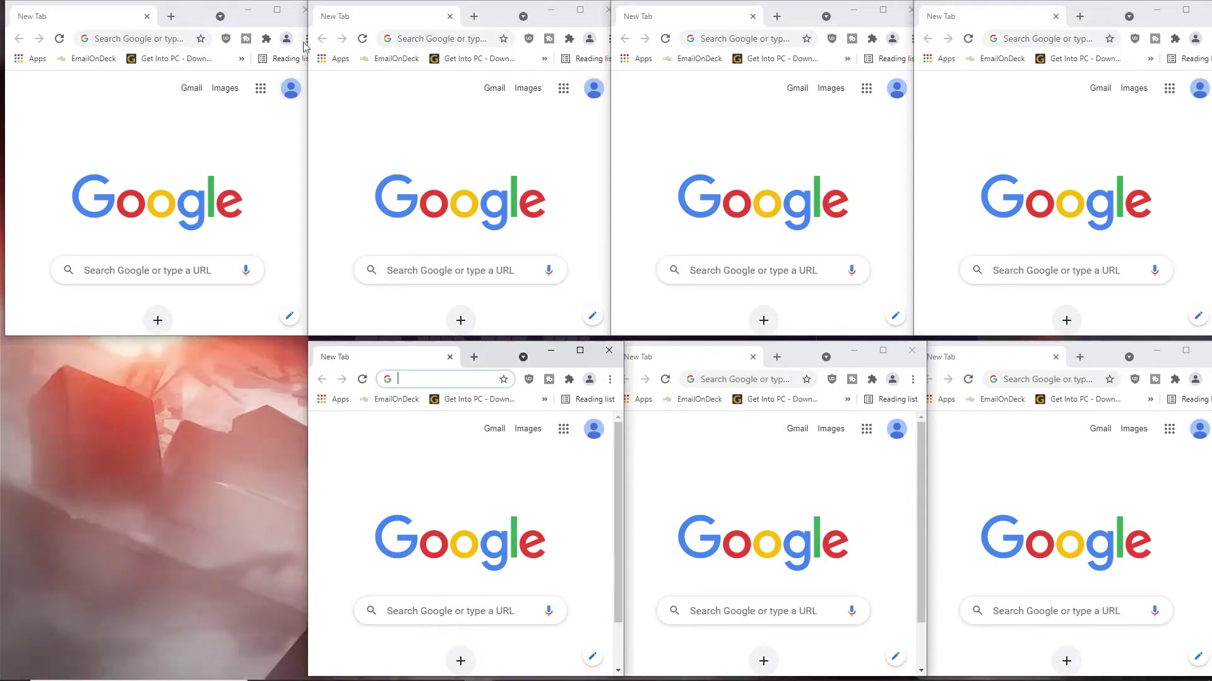
Close every tiled Chrome window with its close button or Ctrl+W
left_click(302, 10)
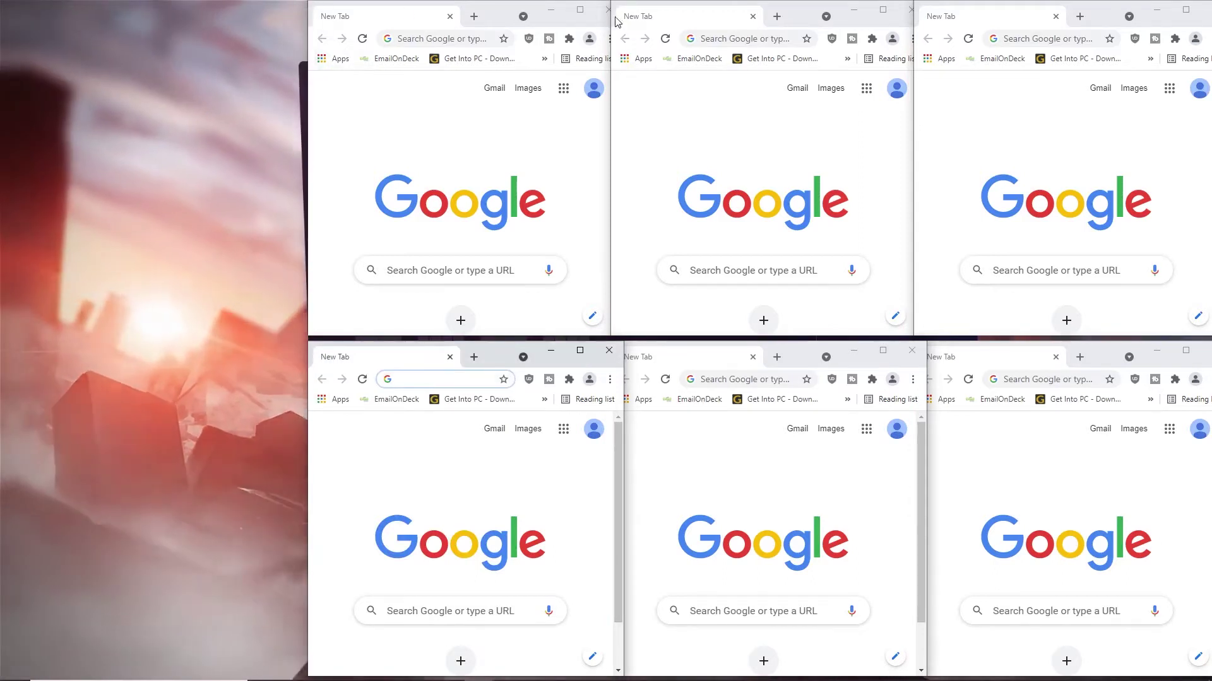
left_click(604, 9)
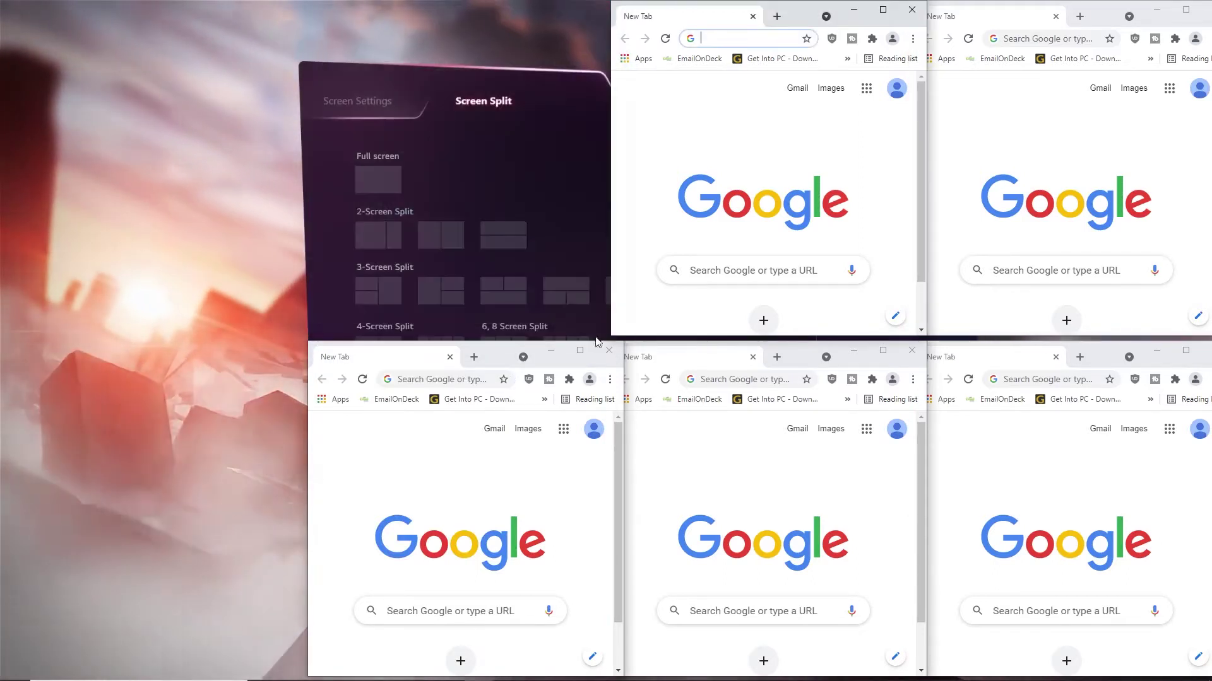
left_click(609, 351)
key("ctrl+w")
key("ctrl+w")
key("ctrl+w")
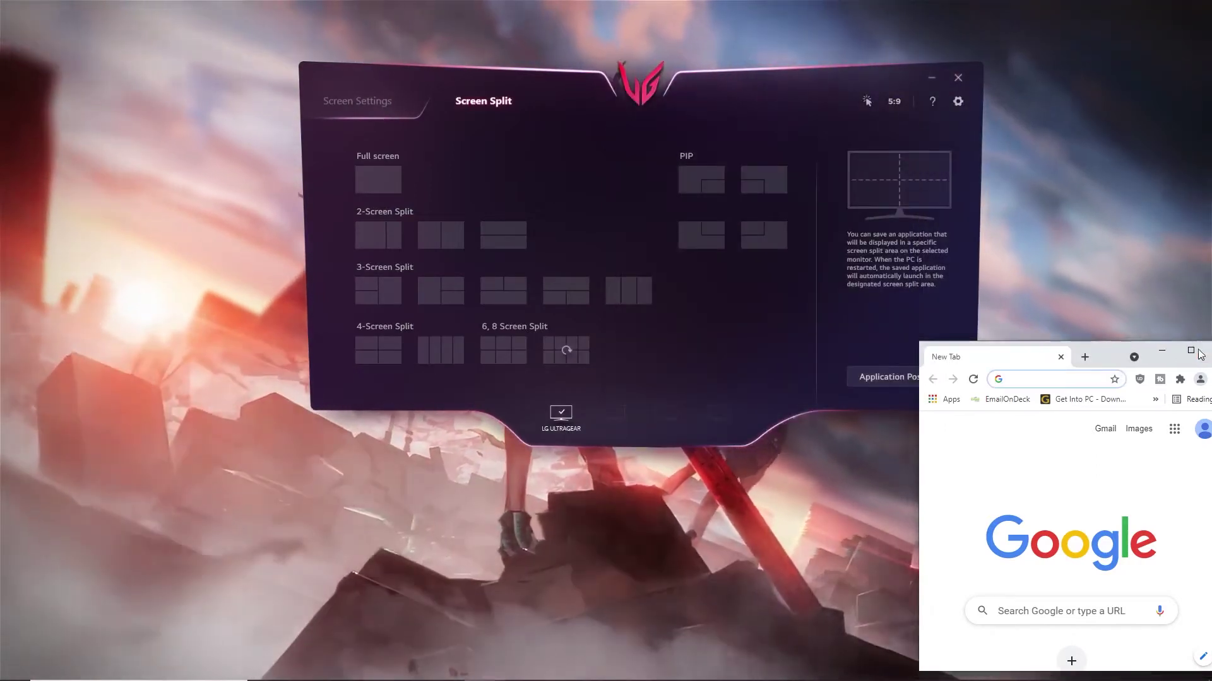
key("ctrl+w")
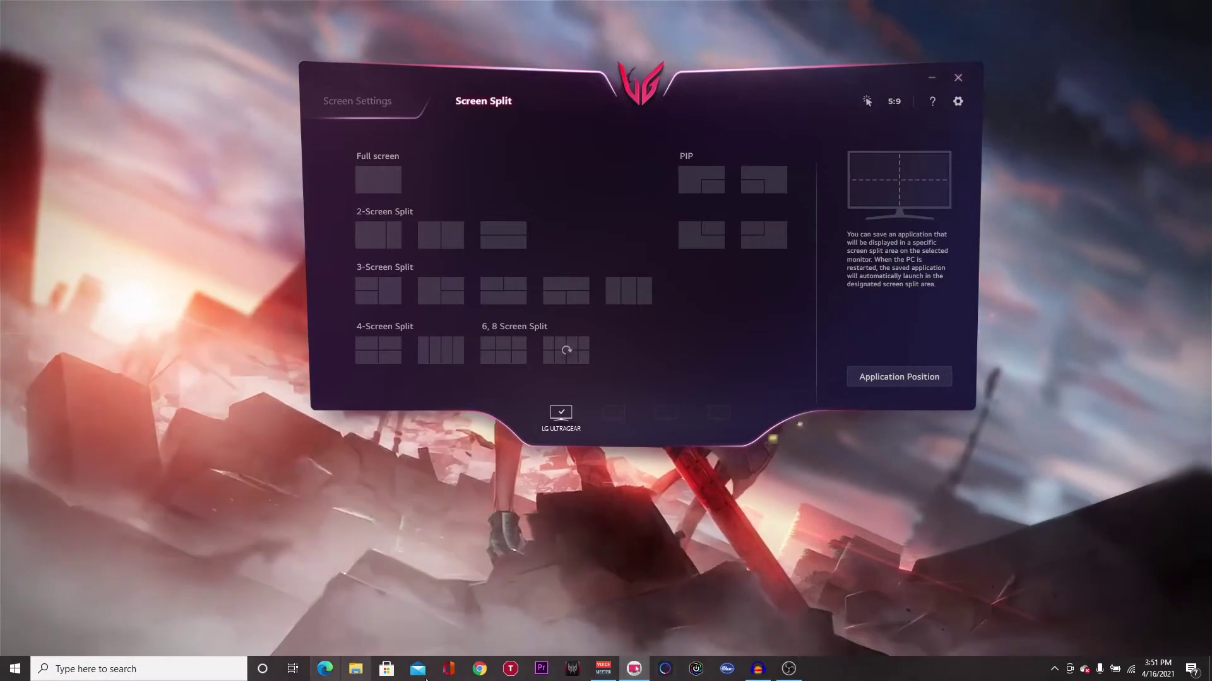
Maximise a fresh Chrome window and search 'lg on screen download' from the address bar
left_click(481, 671)
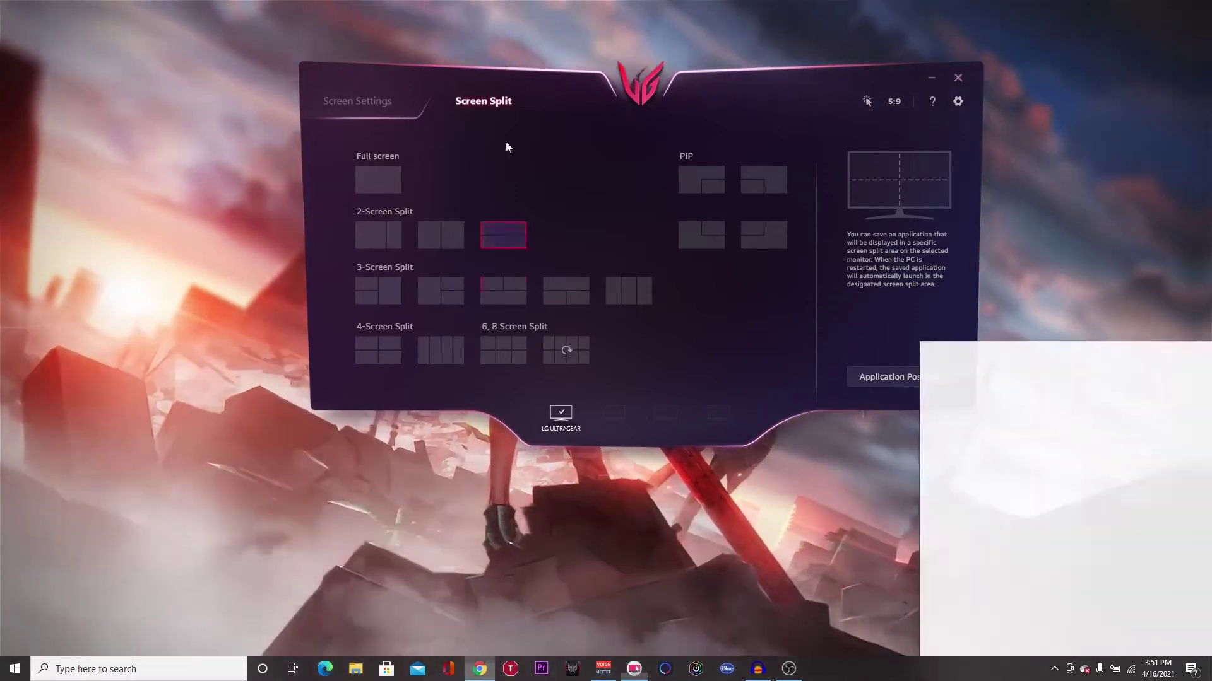
left_click_drag(1111, 356, 540, 12)
left_click(467, 35)
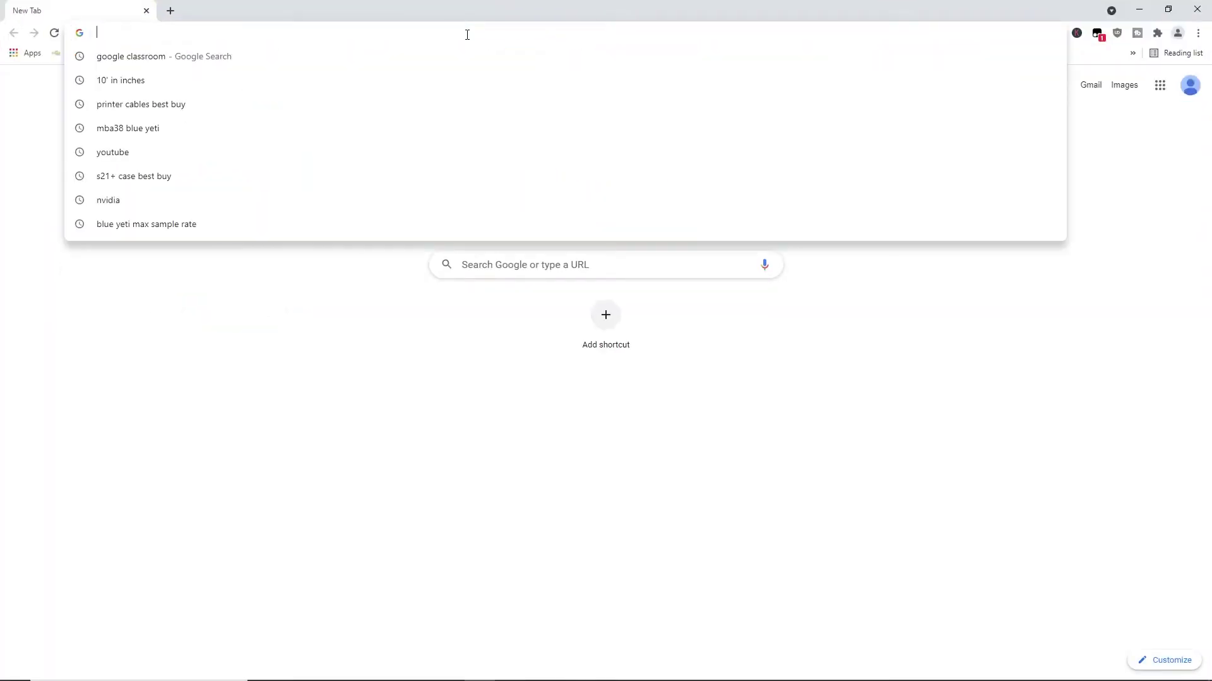
type("lg on scr")
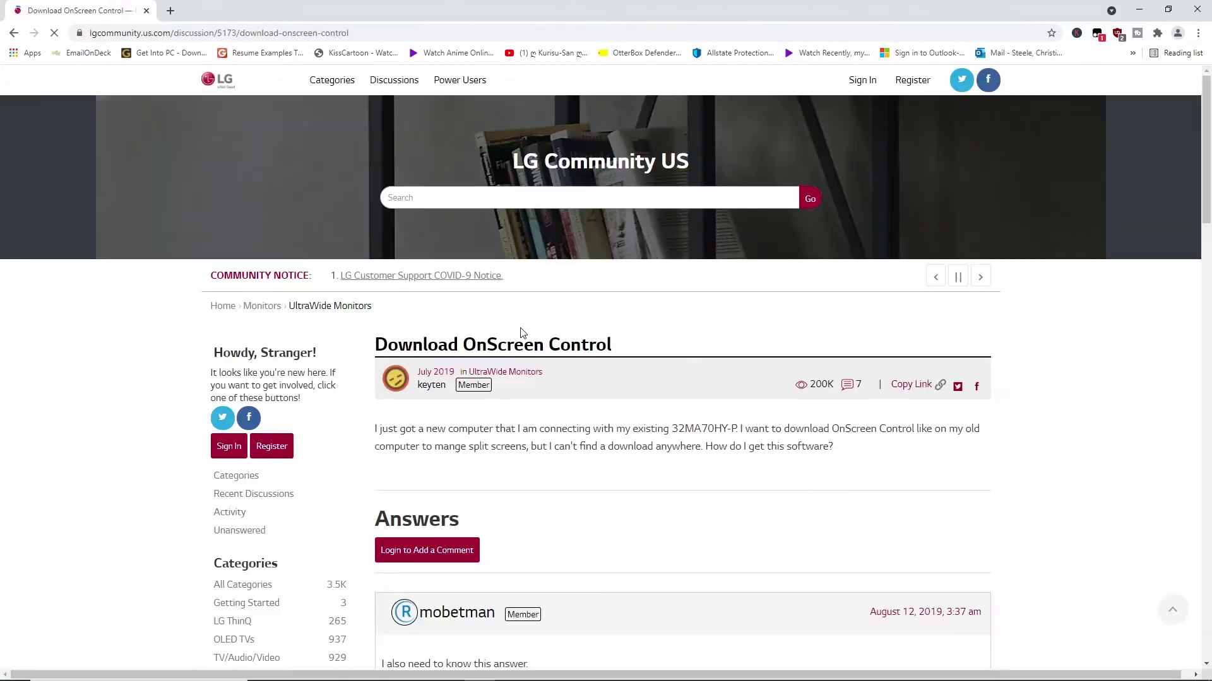
Follow the forum answer's download link through to LG's 34UM58-P.ATT Software & Drivers page
scroll(533, 334, "down", 9)
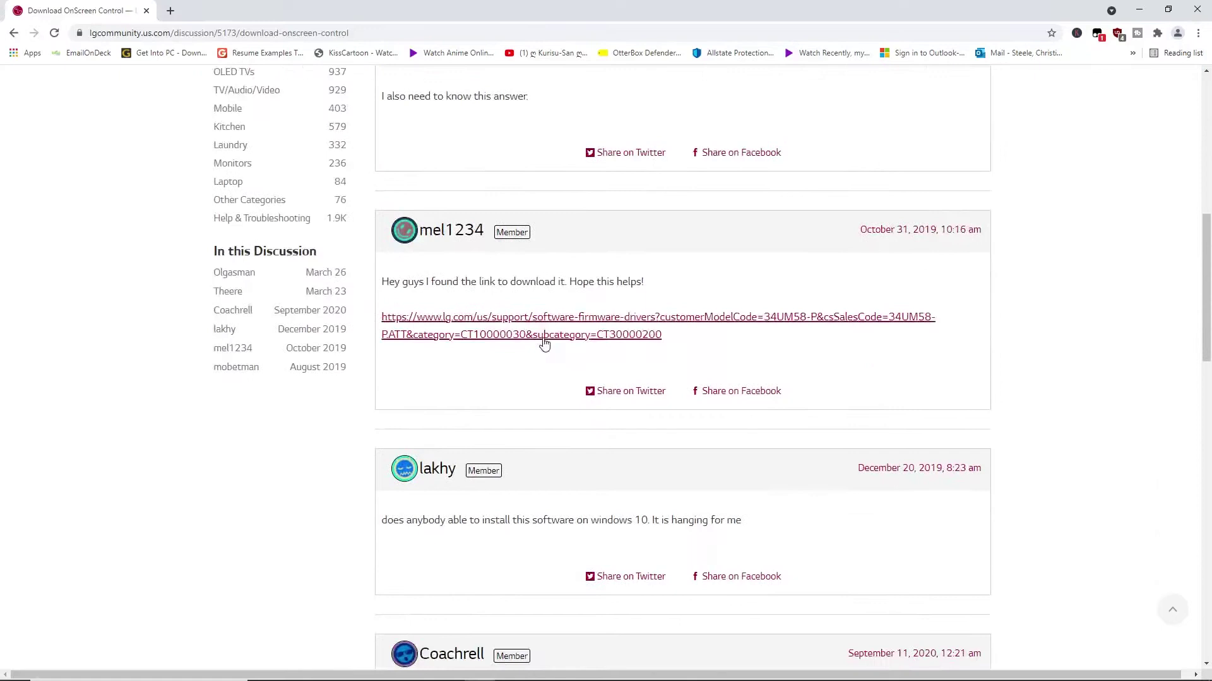
left_click(544, 344)
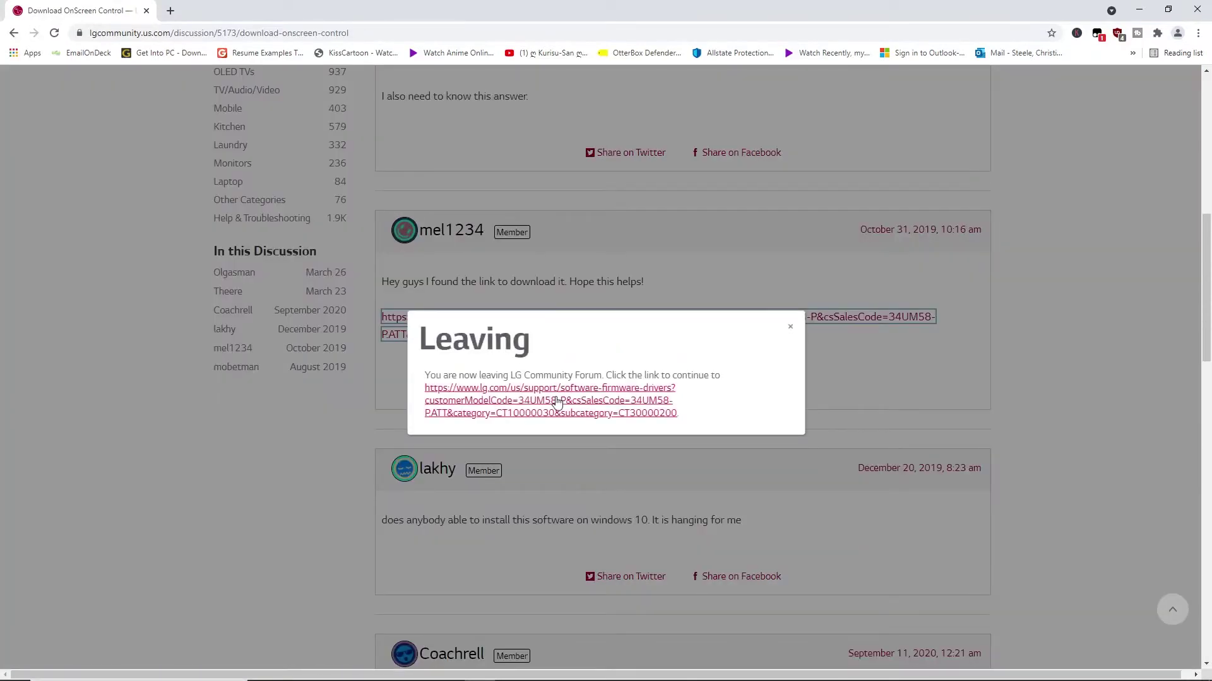
left_click(556, 402)
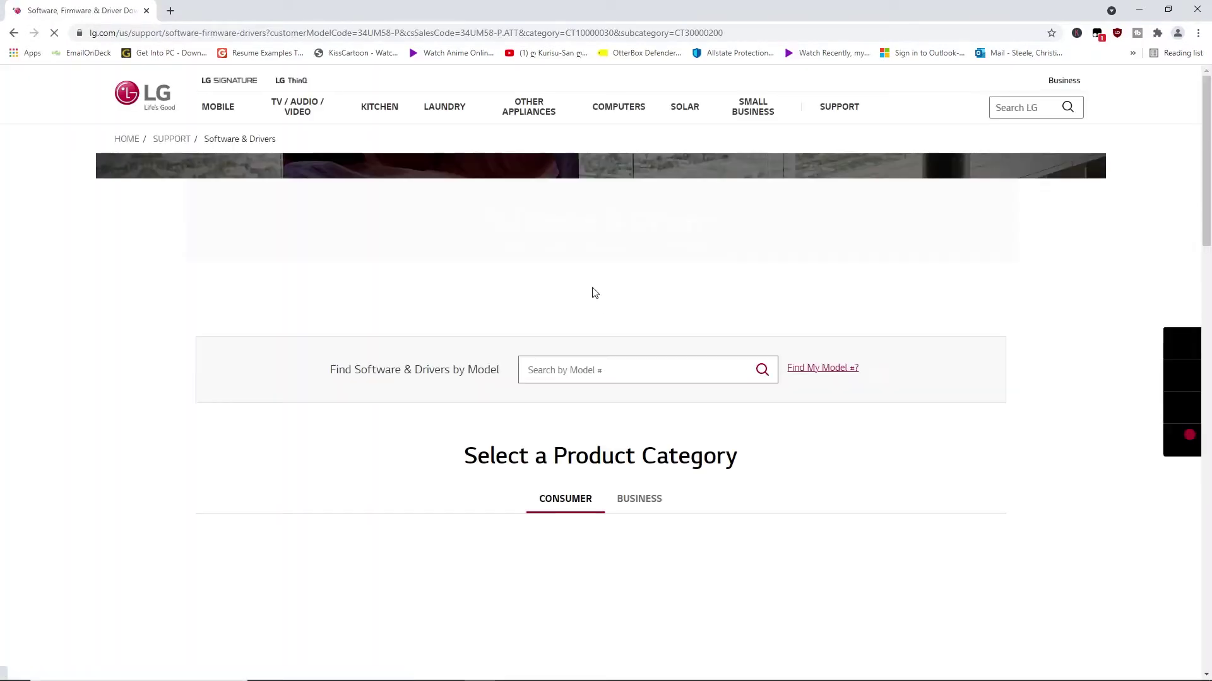
scroll(505, 423, "up", 4)
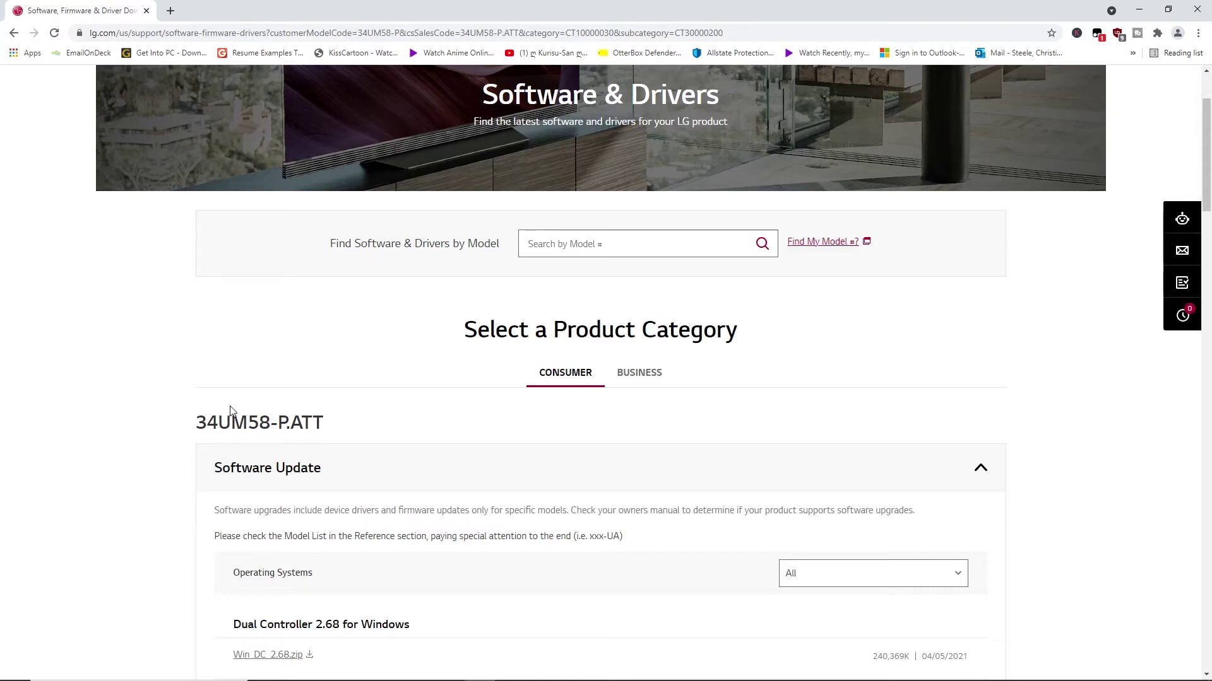
Scroll to the Windows OnScreen Control 6.82 downloads, then minimise Chrome
scroll(324, 412, "down", 6)
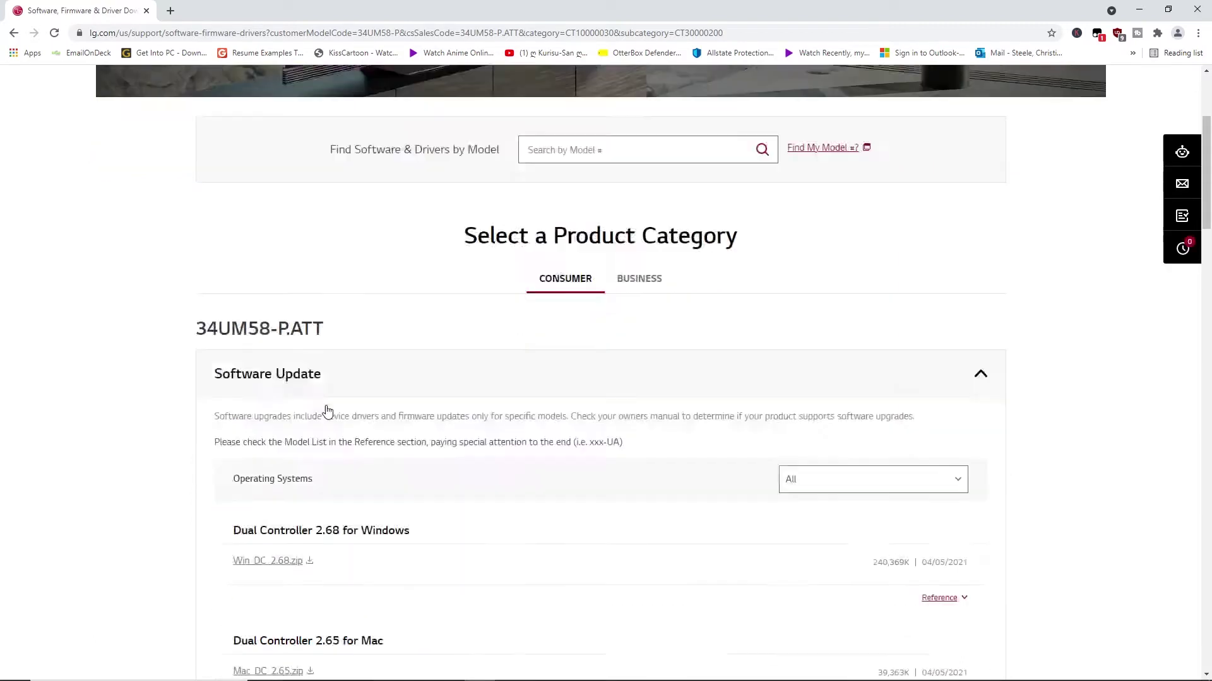
scroll(422, 369, "up", 6)
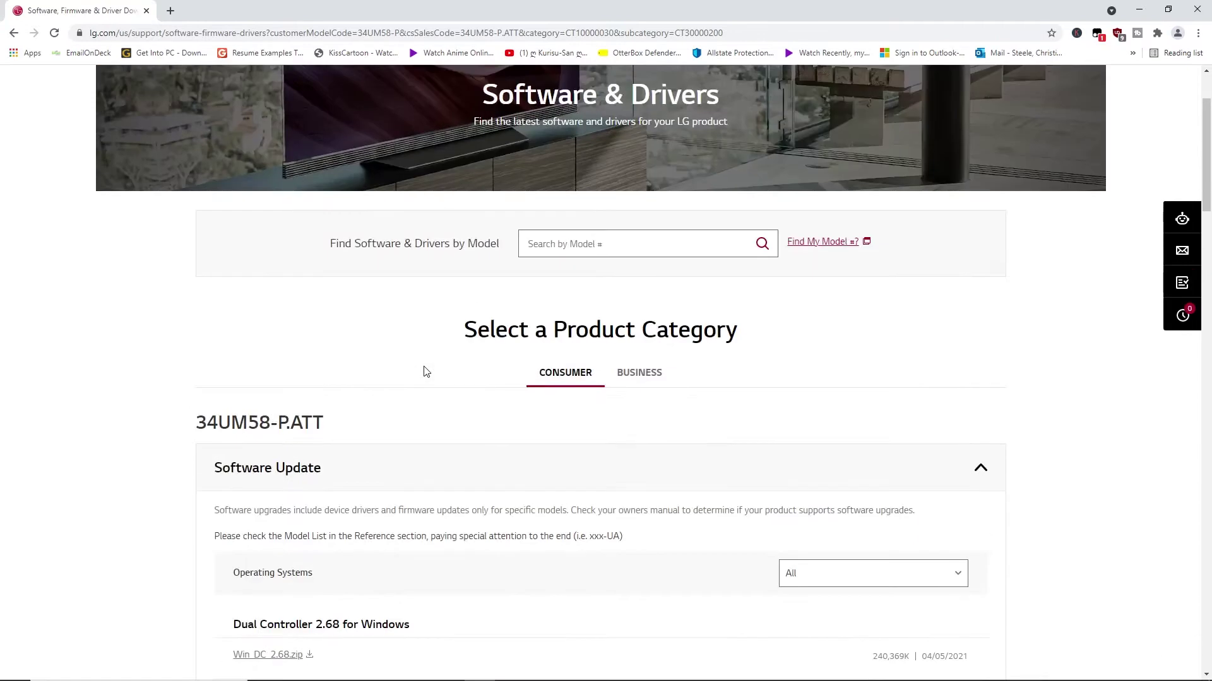
scroll(442, 379, "down", 6)
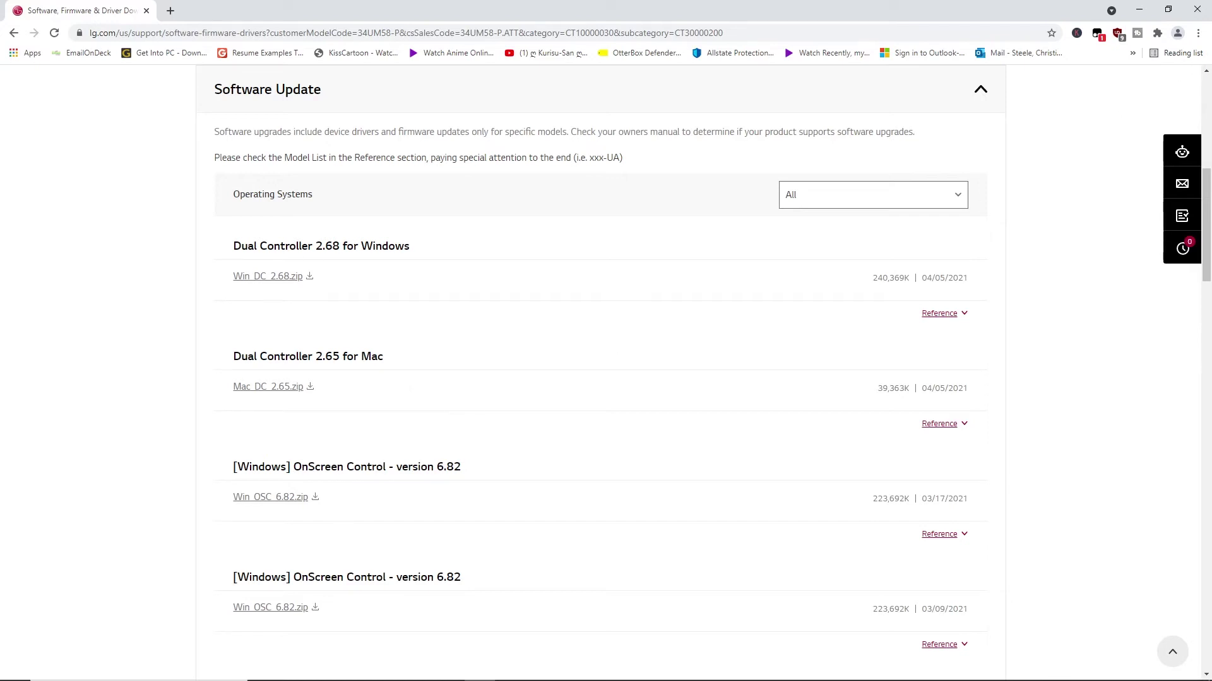
left_click(1139, 10)
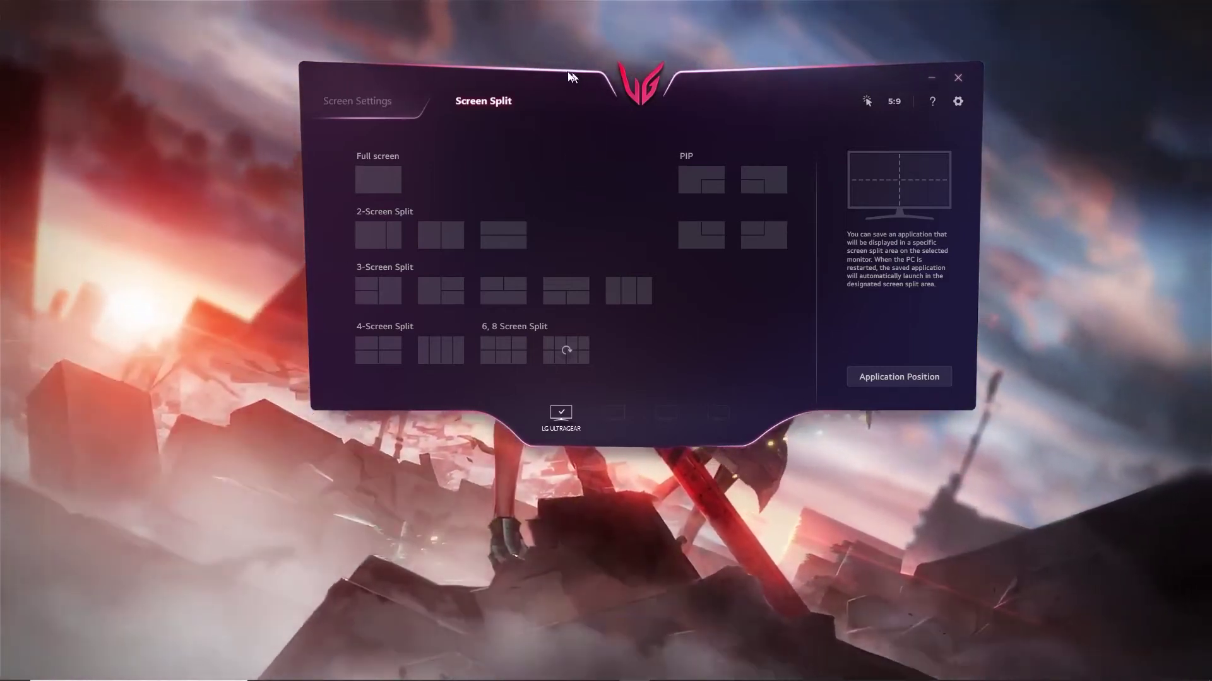
Reposition the window, apply a 3-zone then the four-column split, and view Screen Settings
left_click_drag(568, 77, 582, 183)
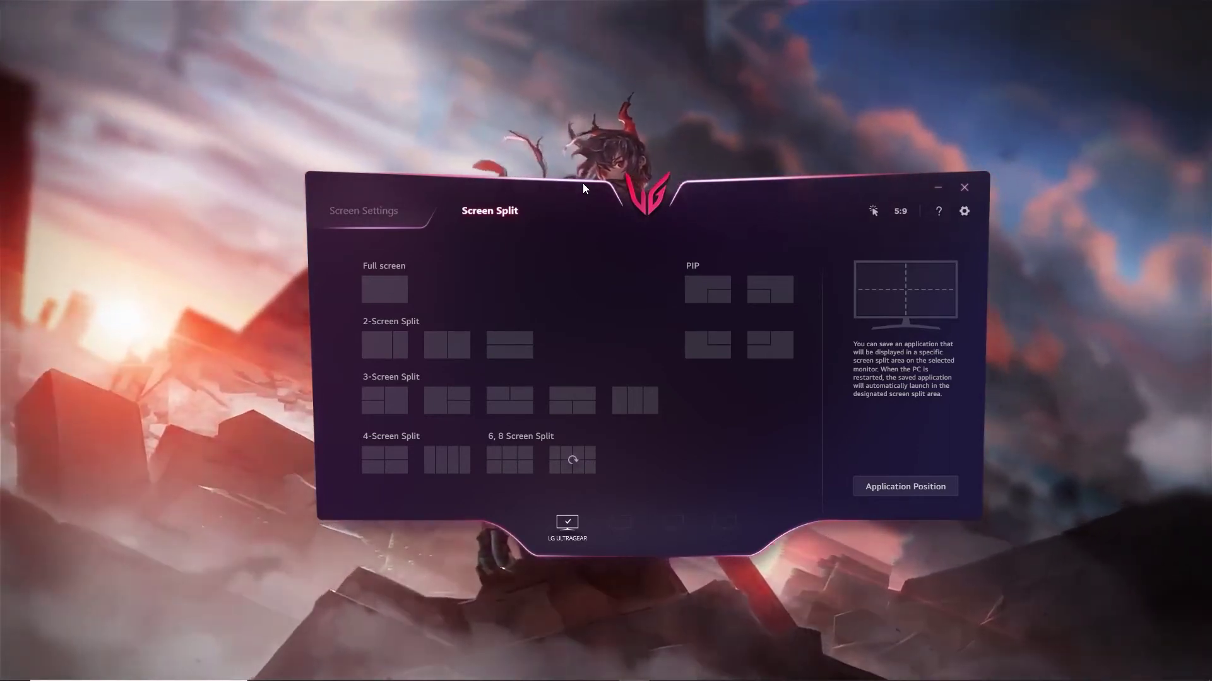
left_click_drag(582, 183, 661, 112)
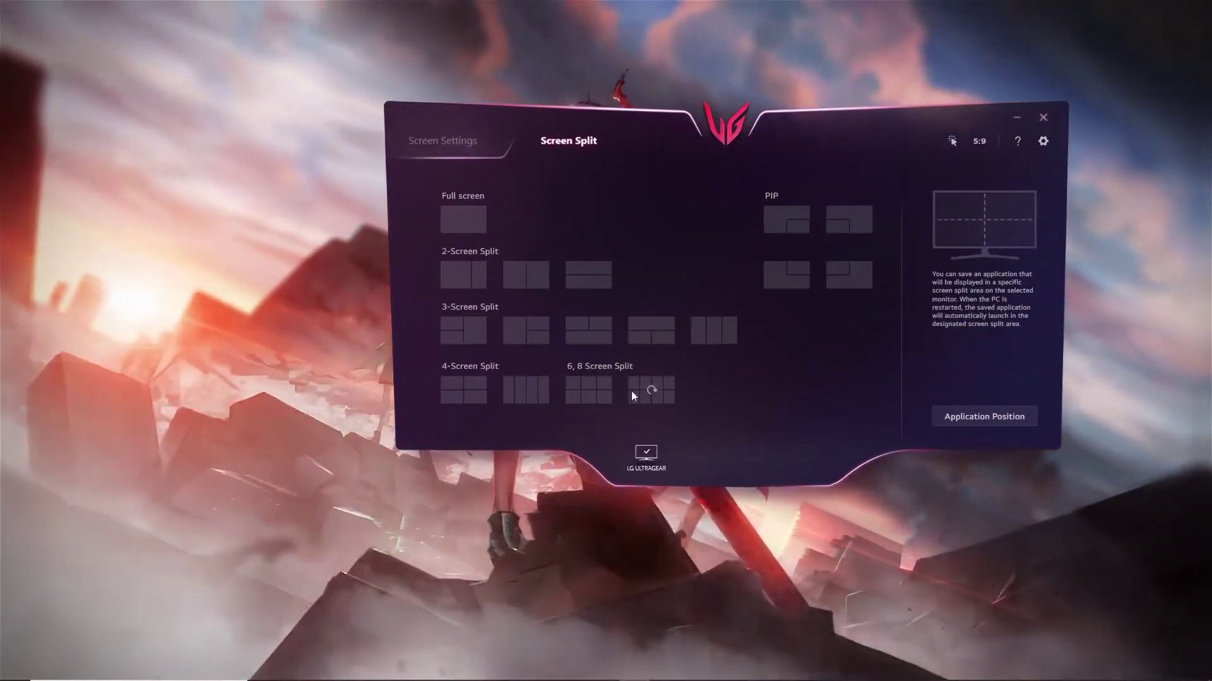
left_click_drag(653, 157, 695, 159)
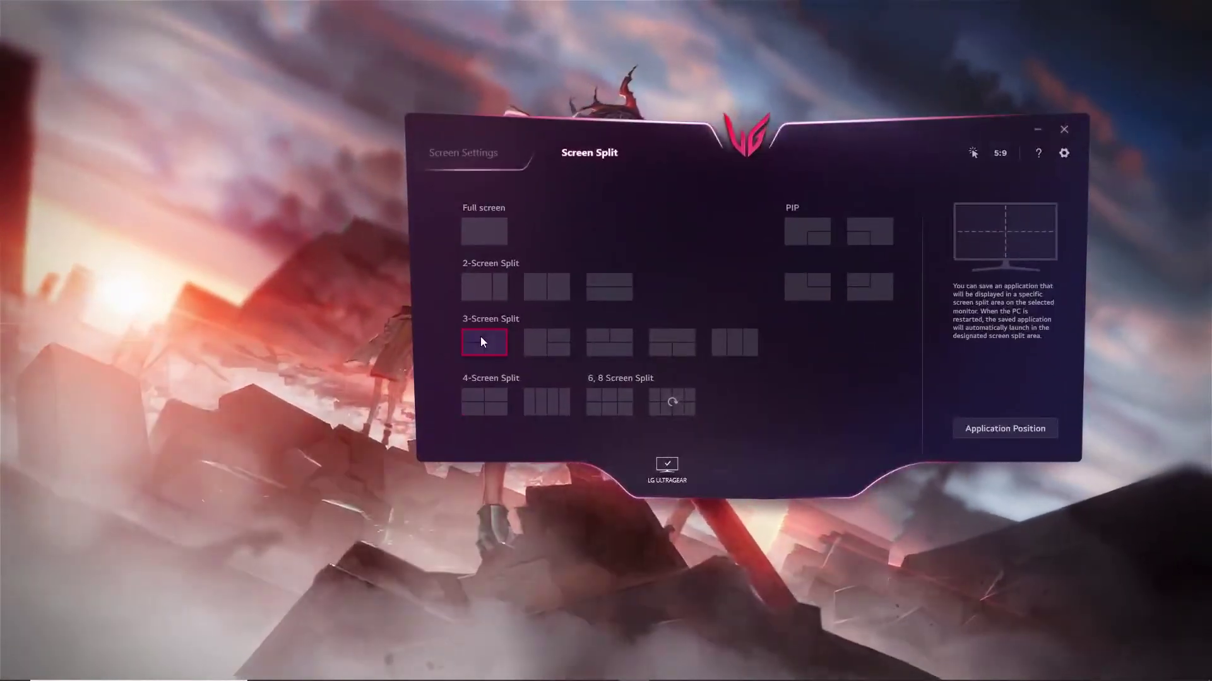
left_click(480, 335)
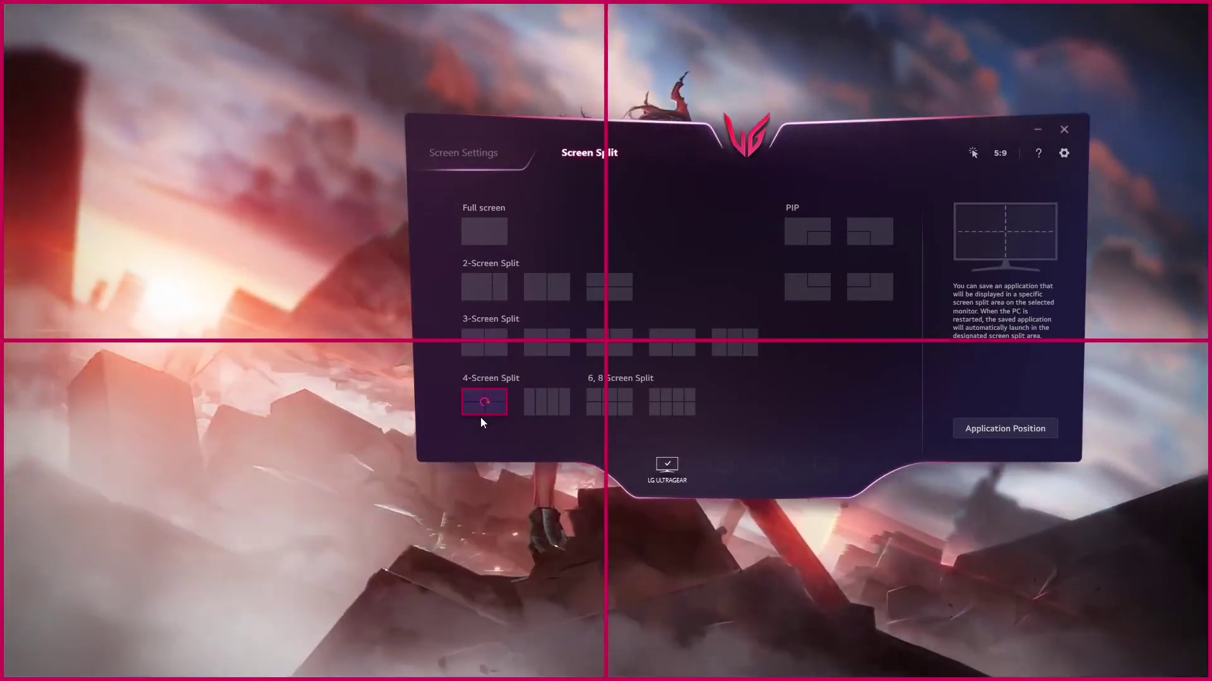
left_click(536, 407)
left_click(488, 154)
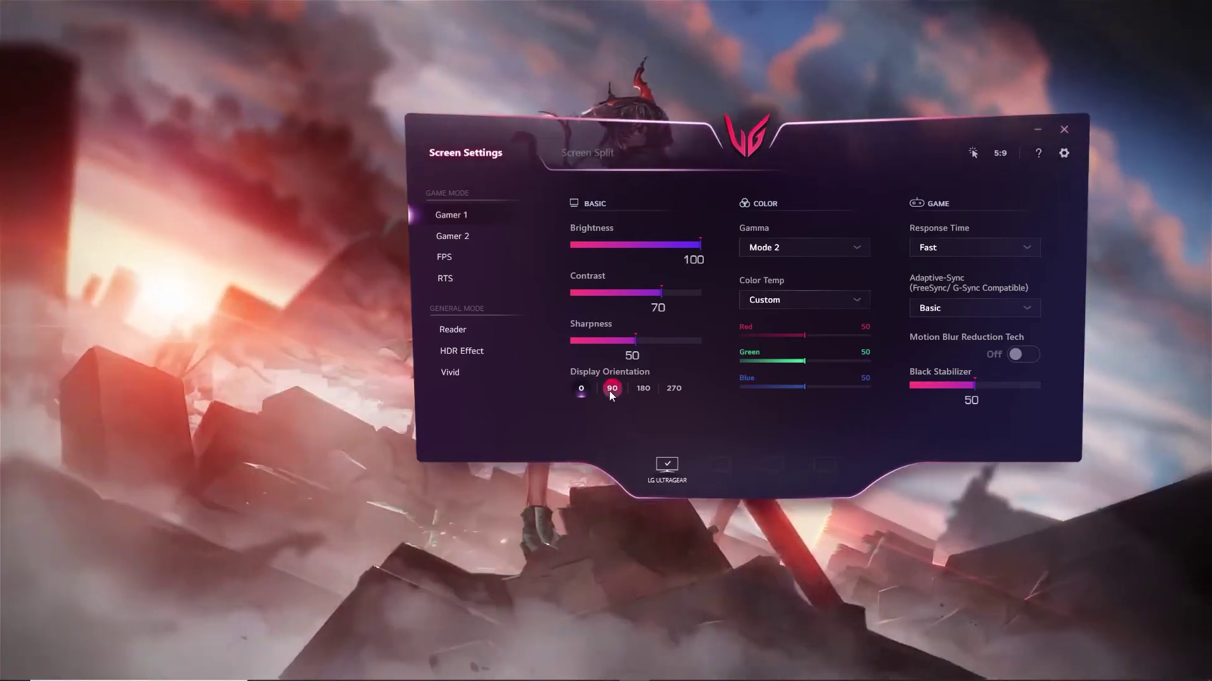
Go back from Screen Settings to the Screen Split layout choices
left_click(669, 390)
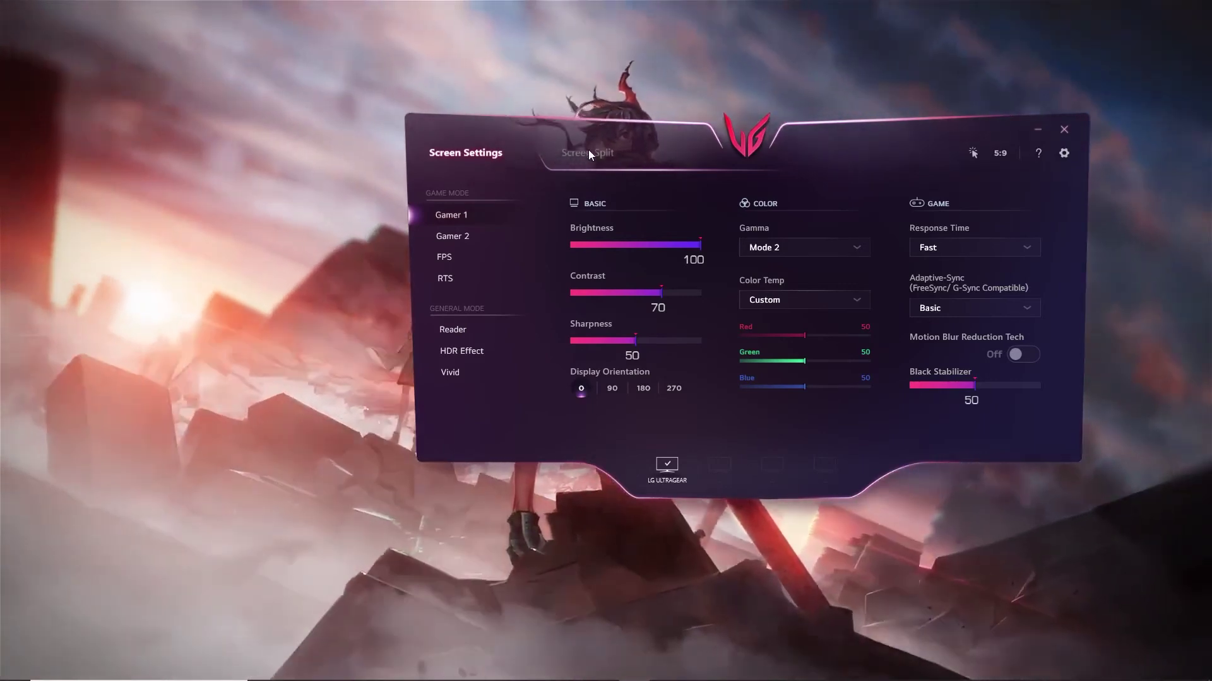
left_click(588, 154)
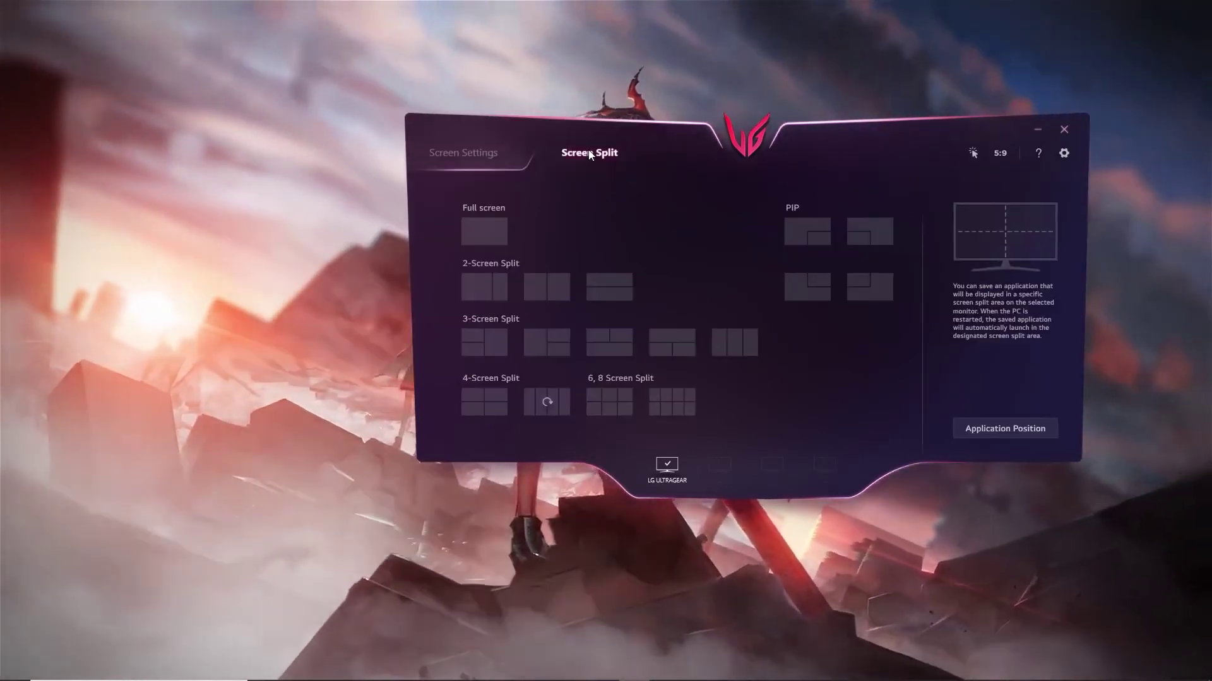